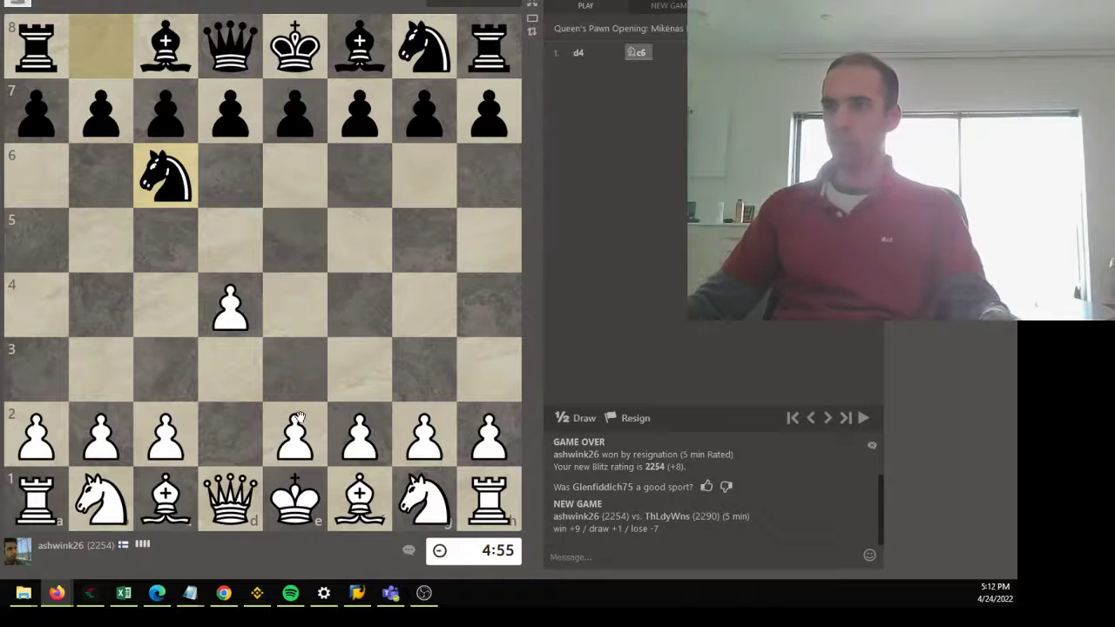
Open with e4, dxe5 and f4, then develop the knights to f3 and c3.
{"action": "left_click_drag", "start_coordinate": [297, 427], "coordinate": [297, 305]}
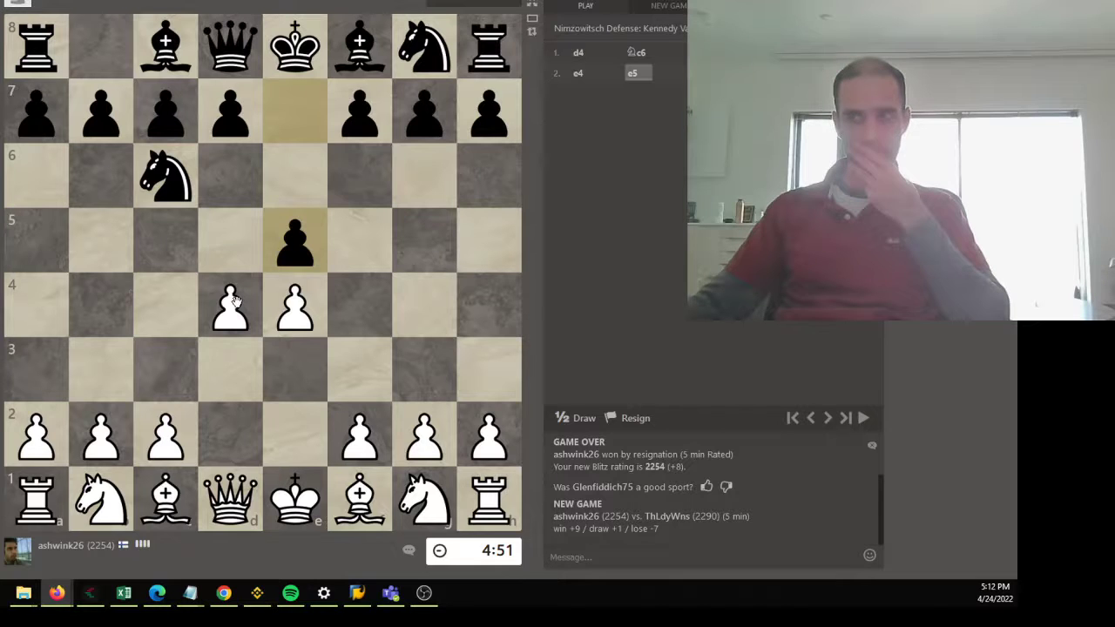
{"action": "left_click_drag", "start_coordinate": [235, 301], "coordinate": [299, 235]}
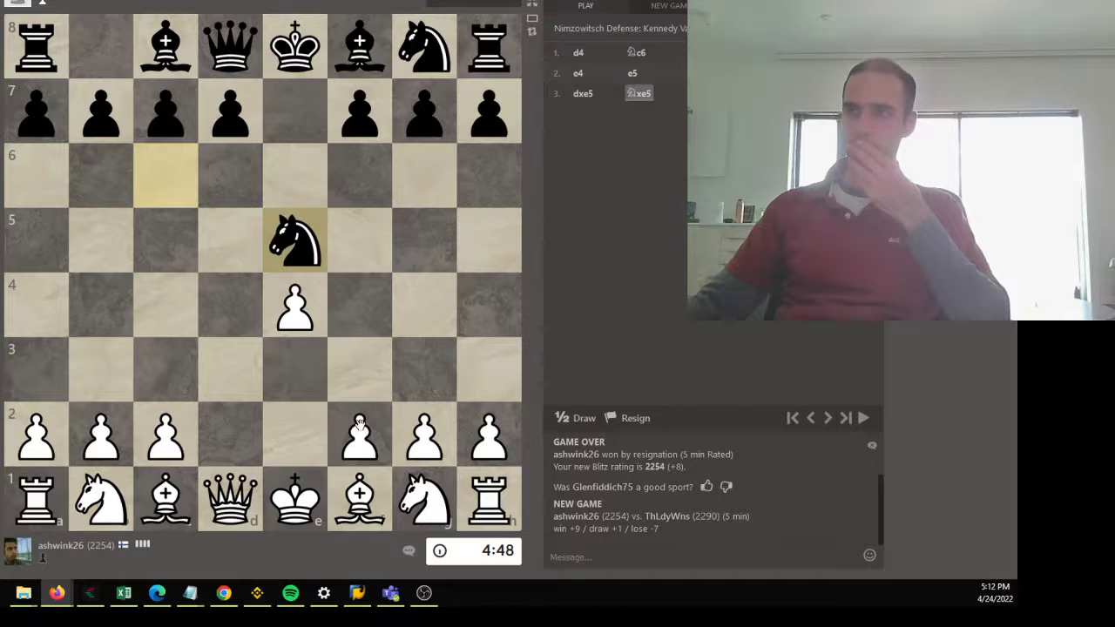
{"action": "left_click_drag", "start_coordinate": [359, 431], "coordinate": [358, 305]}
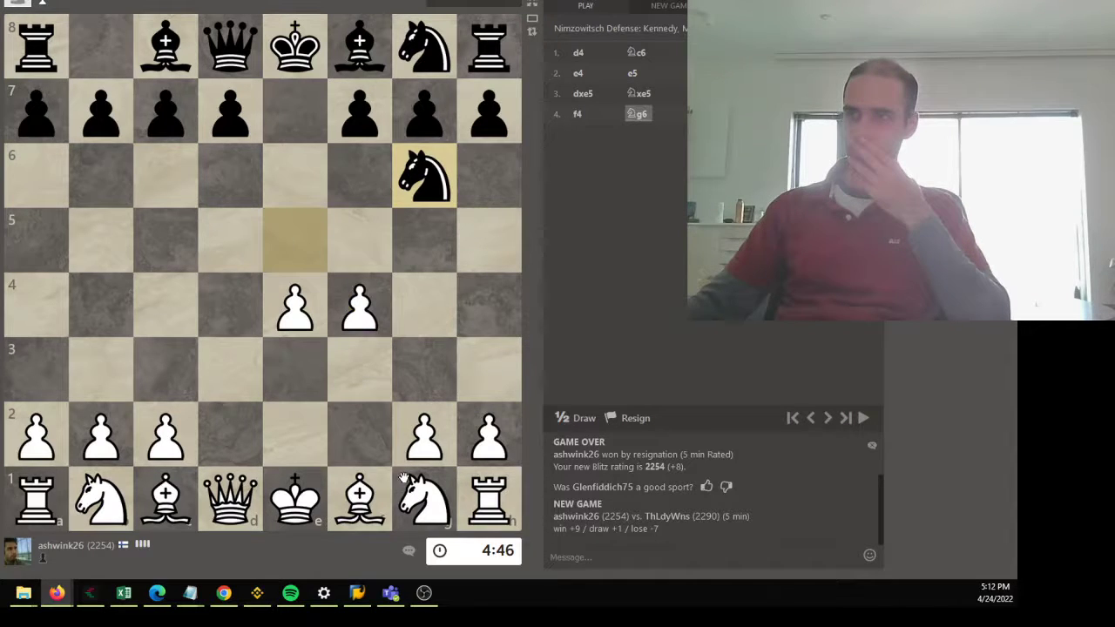
{"action": "left_click_drag", "start_coordinate": [423, 498], "coordinate": [360, 370]}
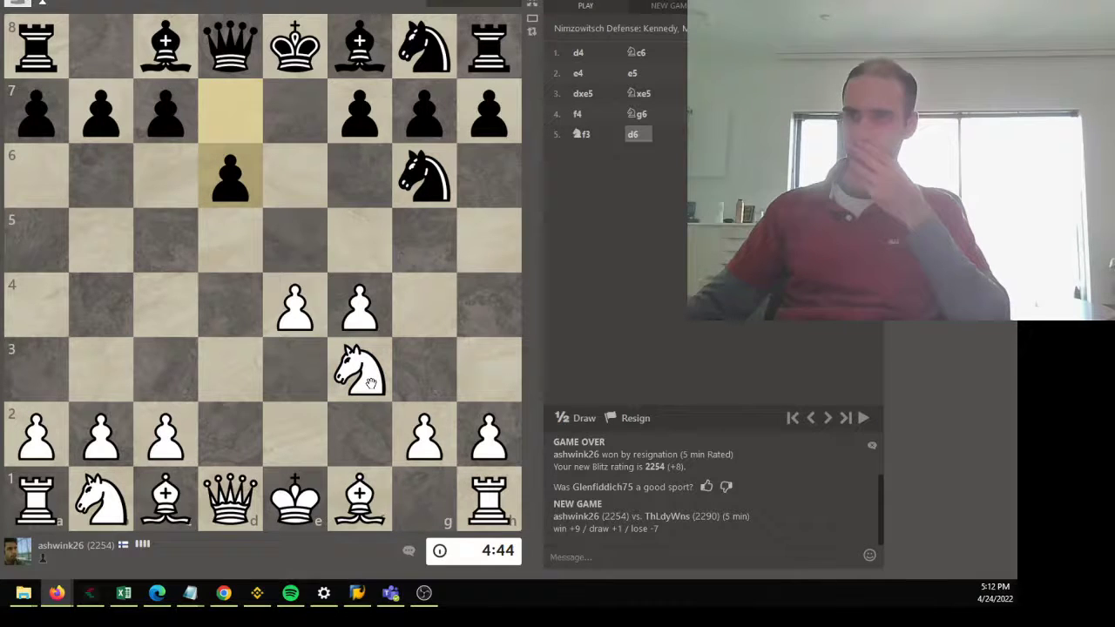
{"action": "left_click_drag", "start_coordinate": [102, 498], "coordinate": [165, 370]}
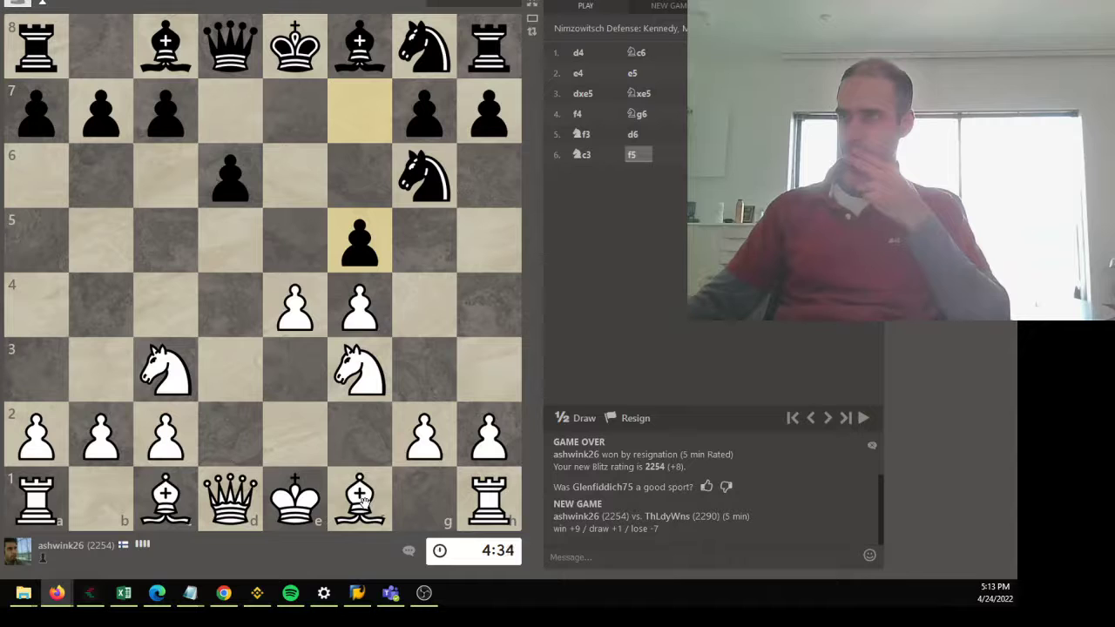
Play Bc4 and Qe2, then capture Black's bishop with Bxe6.
{"action": "left_click_drag", "start_coordinate": [362, 499], "coordinate": [165, 305]}
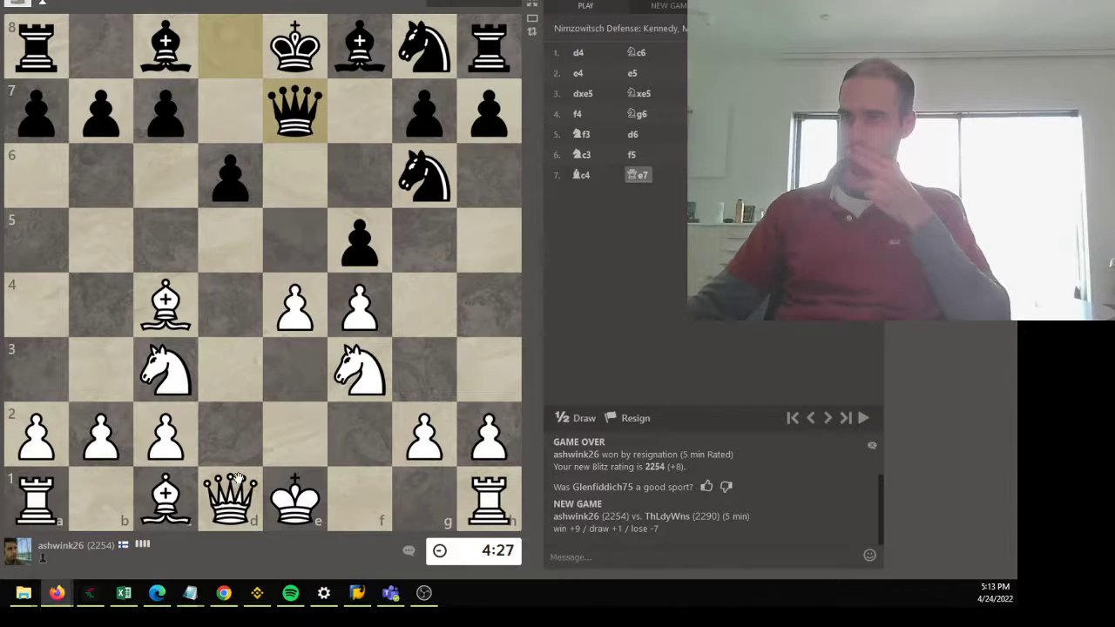
{"action": "left_click_drag", "start_coordinate": [234, 493], "coordinate": [294, 429]}
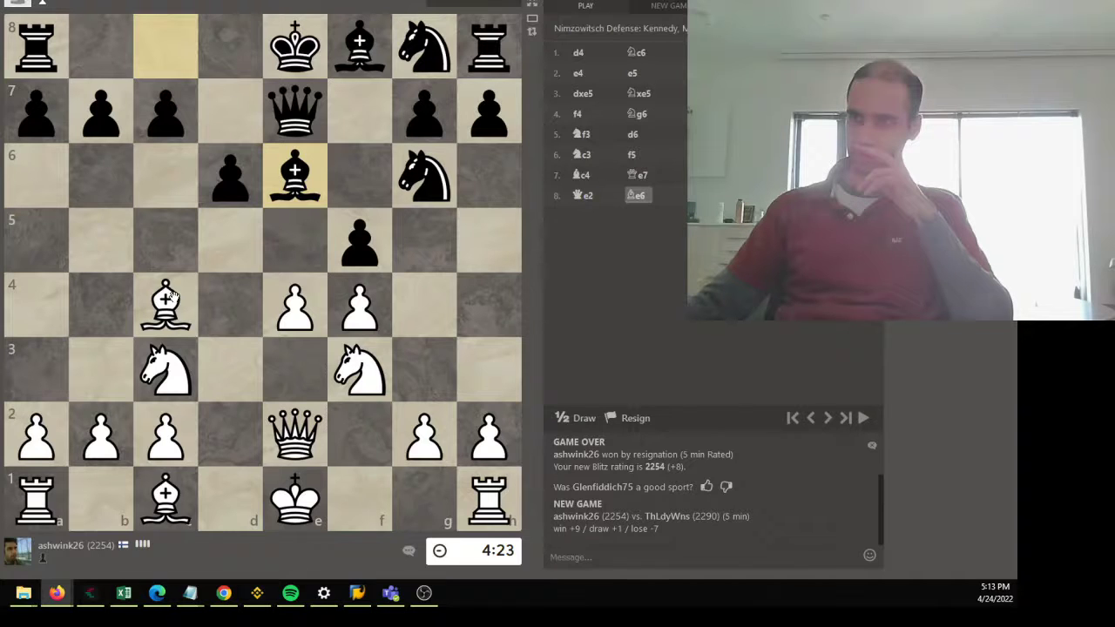
{"action": "left_click_drag", "start_coordinate": [168, 296], "coordinate": [294, 174]}
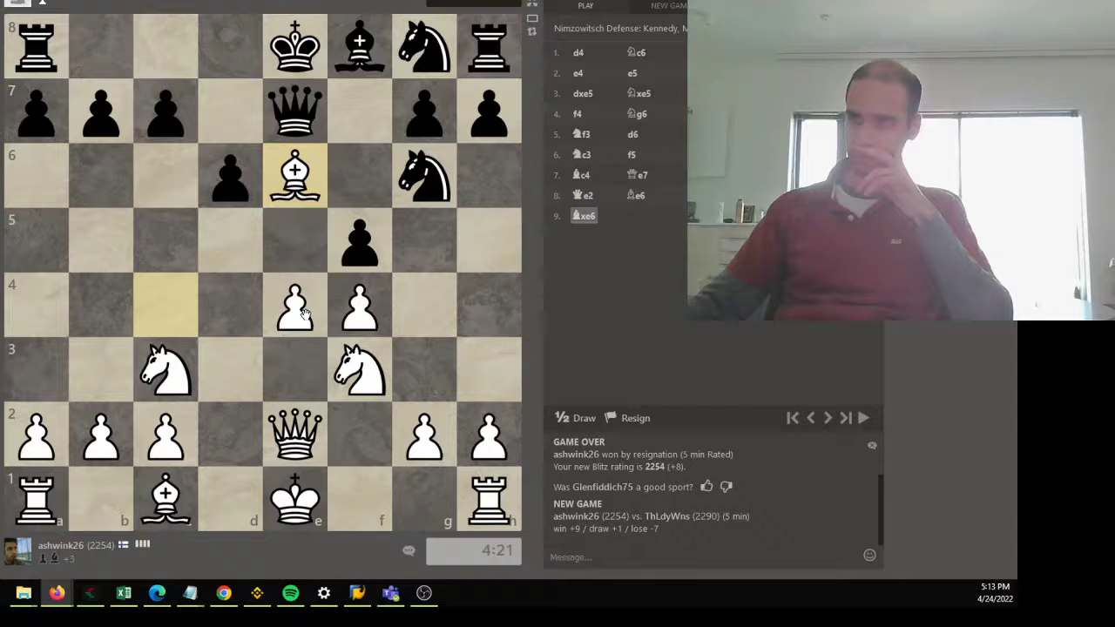
Recapture with exf5 and Kxe2, try and retract g4, then play Nd4.
{"action": "left_click_drag", "start_coordinate": [294, 307], "coordinate": [359, 242]}
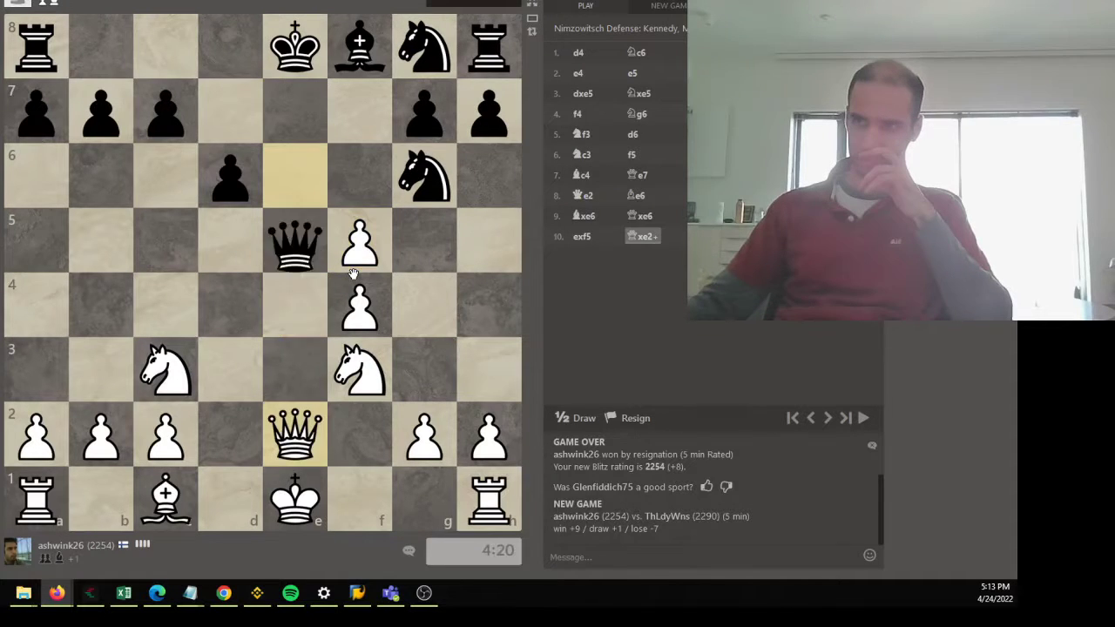
{"action": "left_click_drag", "start_coordinate": [295, 496], "coordinate": [296, 434]}
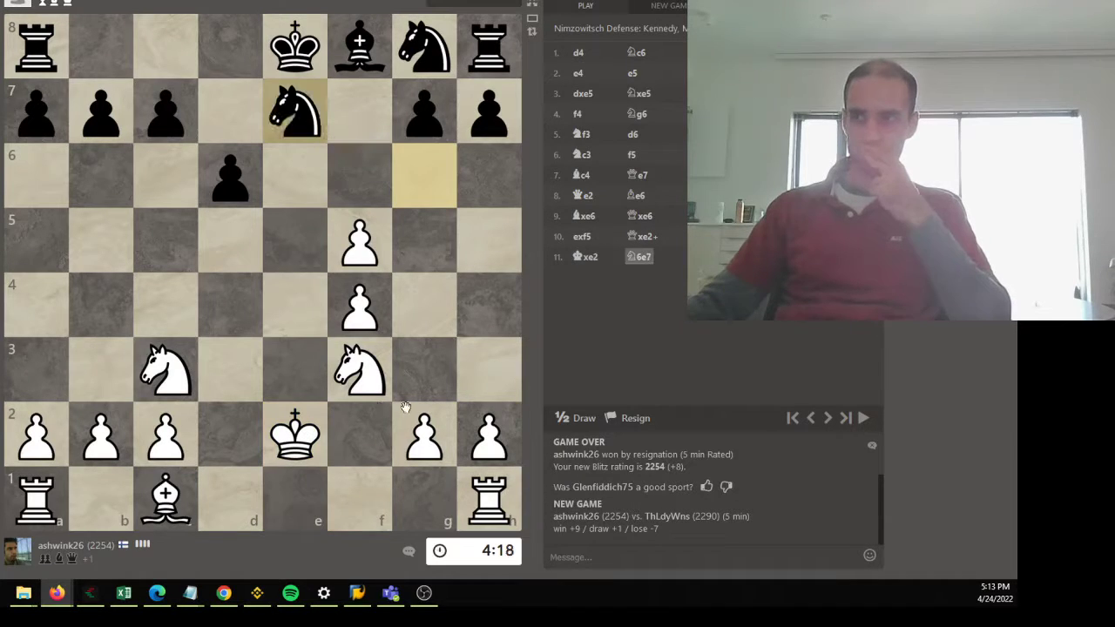
{"action": "left_click_drag", "start_coordinate": [425, 436], "coordinate": [425, 304]}
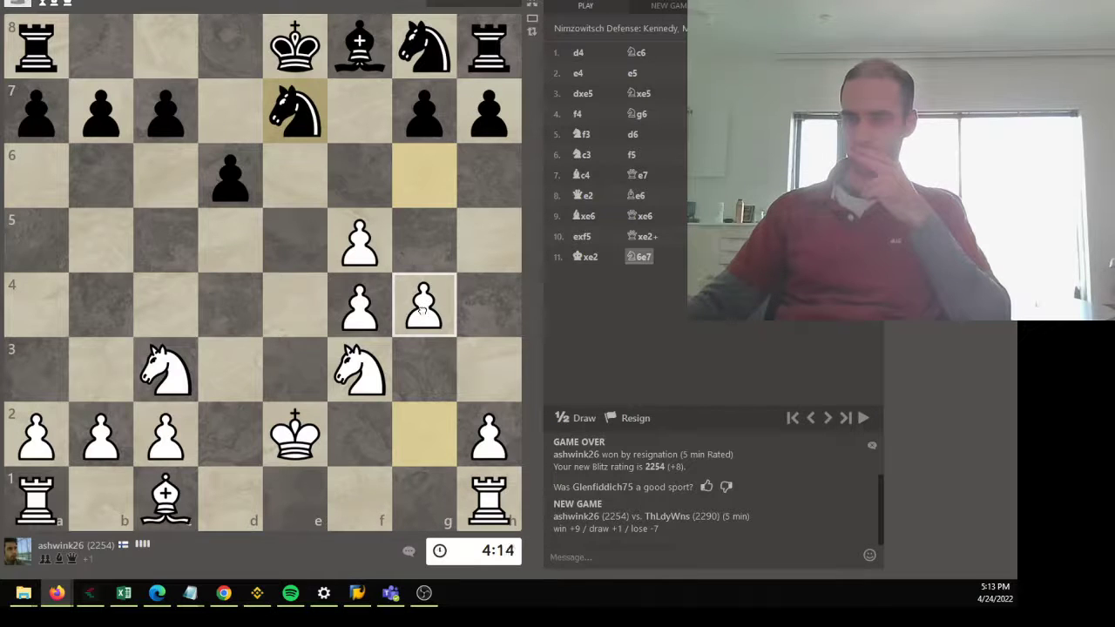
{"action": "left_click_drag", "start_coordinate": [423, 306], "coordinate": [425, 433]}
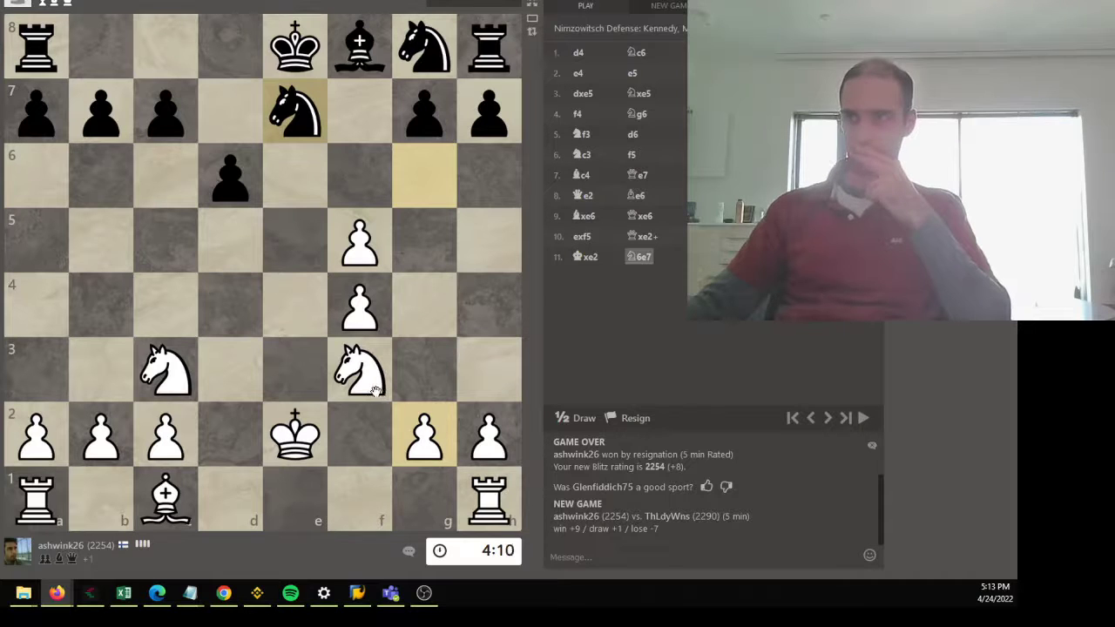
{"action": "left_click_drag", "start_coordinate": [359, 369], "coordinate": [229, 304]}
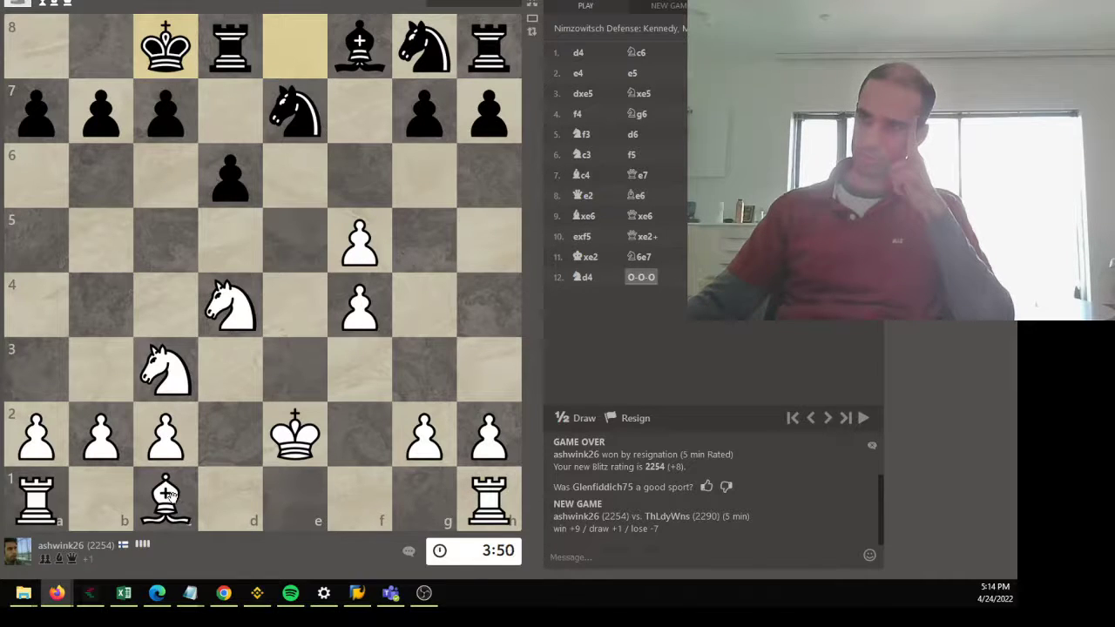
Play Be3, Kf3 and g4, mark d4 in red, then capture fxg5.
{"action": "left_click_drag", "start_coordinate": [168, 495], "coordinate": [296, 370]}
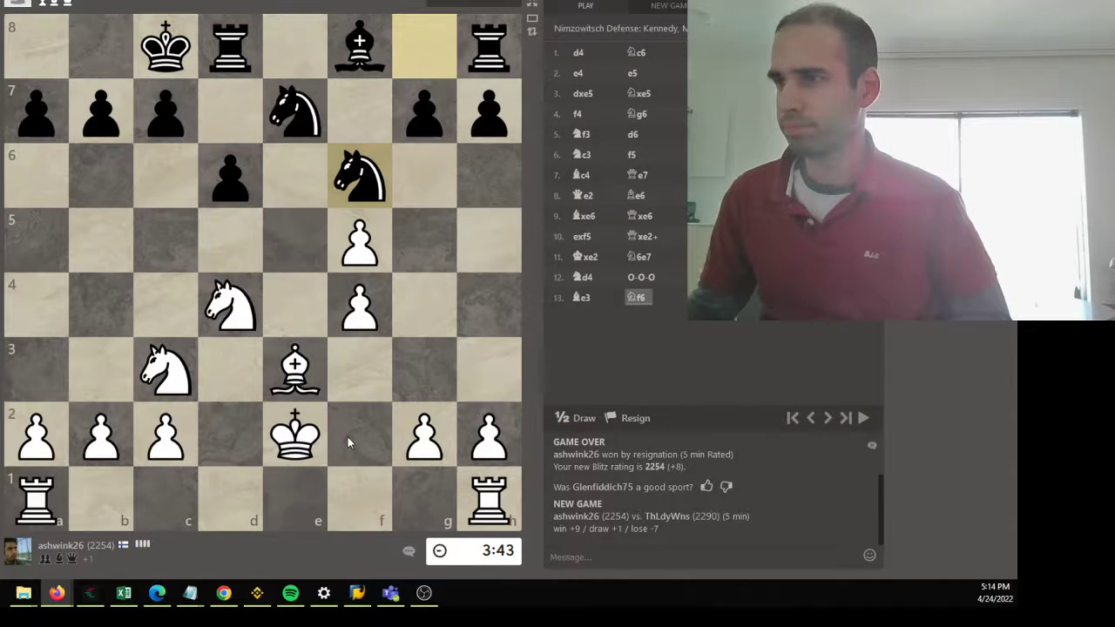
{"action": "left_click_drag", "start_coordinate": [296, 435], "coordinate": [359, 370]}
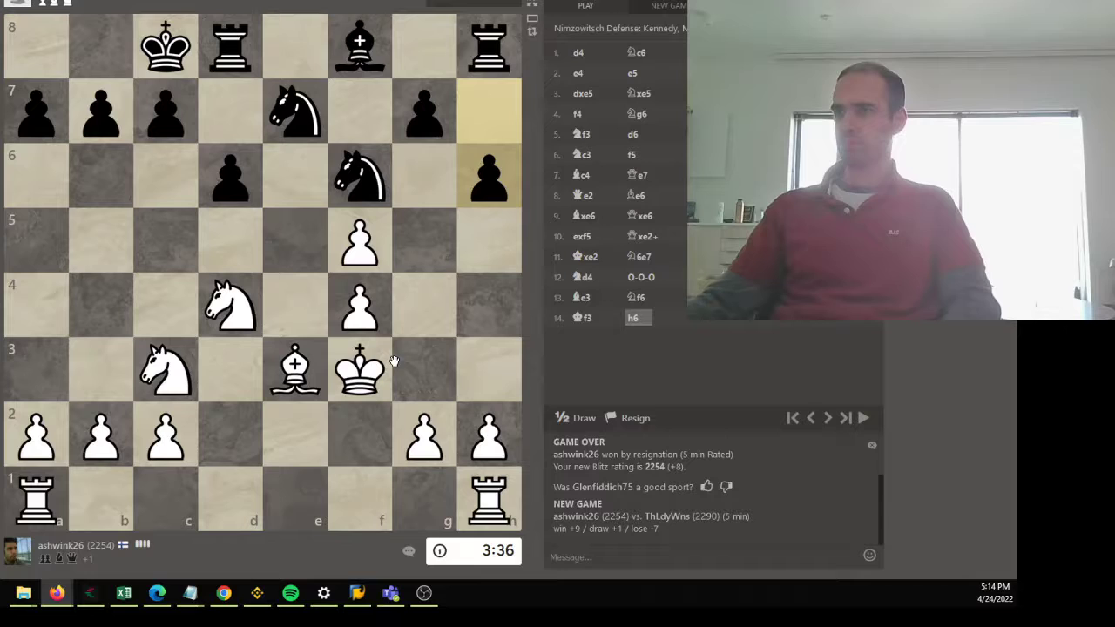
{"action": "left_click_drag", "start_coordinate": [427, 427], "coordinate": [424, 305]}
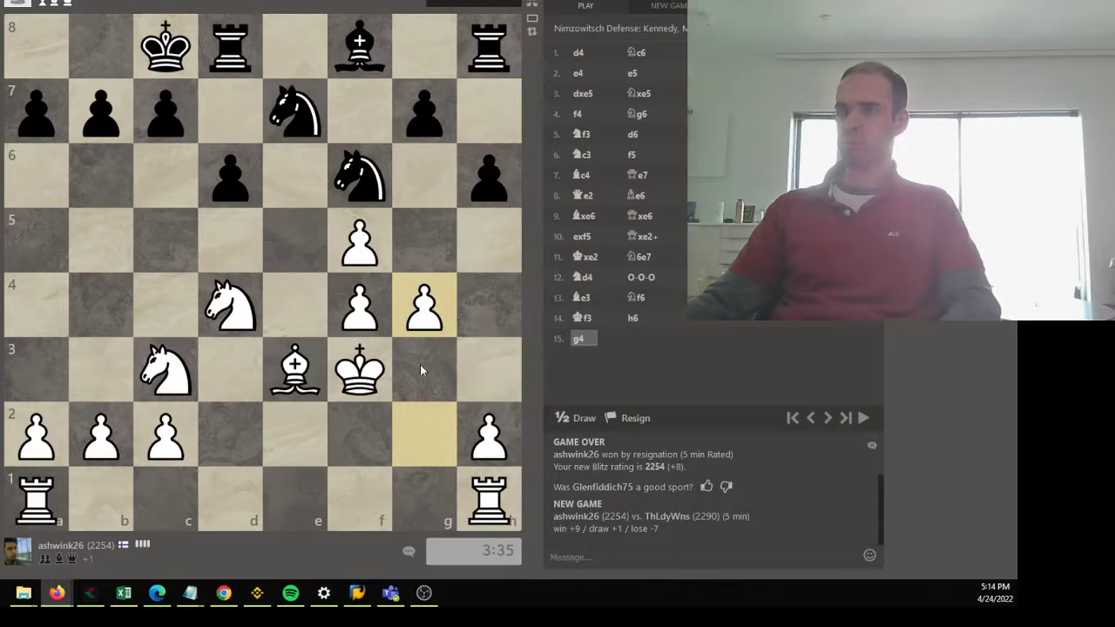
{"action": "right_click", "coordinate": [233, 296]}
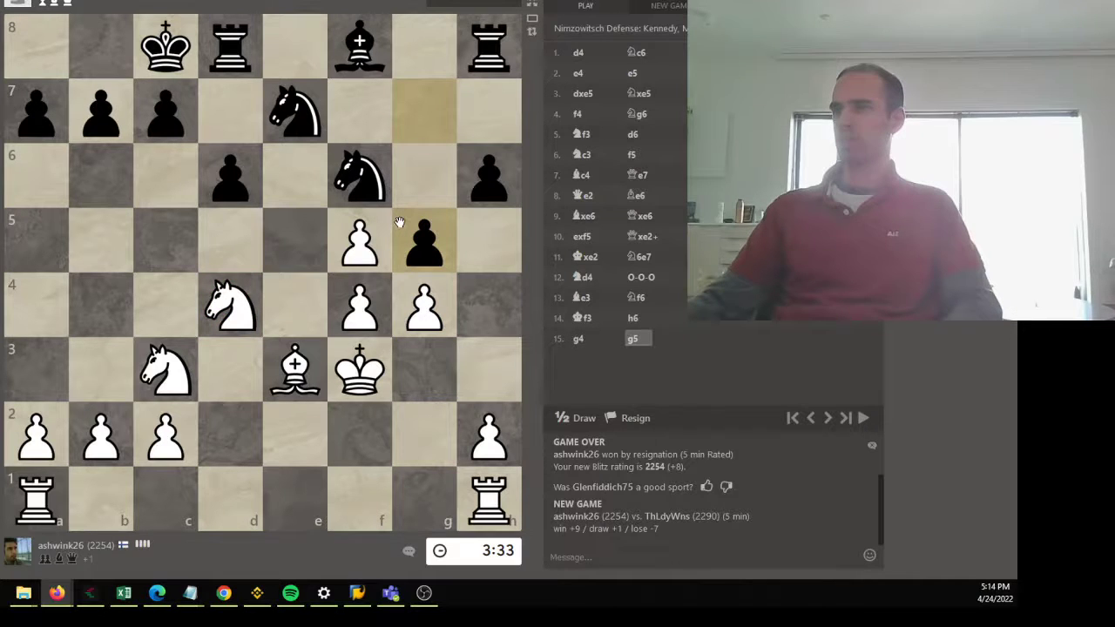
{"action": "left_click", "coordinate": [372, 305]}
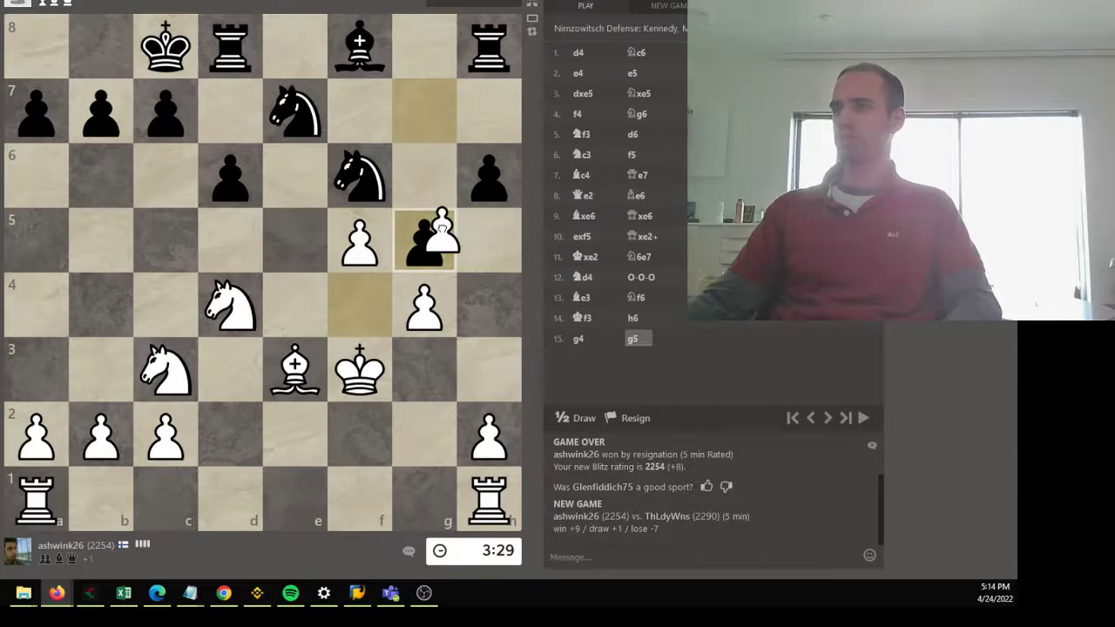
{"action": "left_click", "coordinate": [425, 235]}
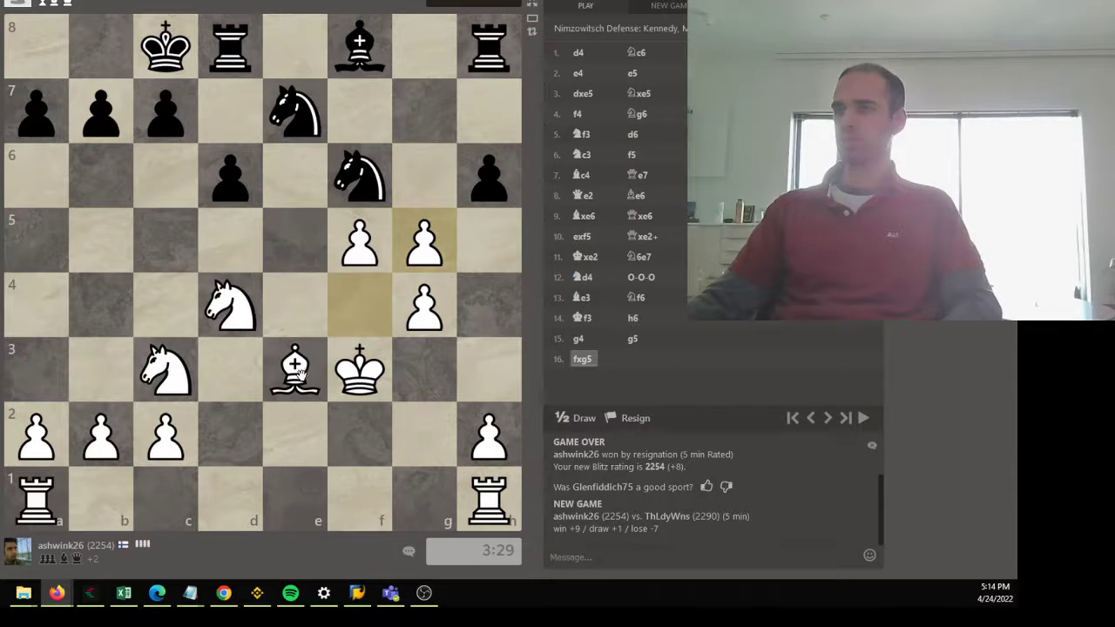
Recapture on g5 with the bishop, then sketch knight and pawn plans with arrows.
{"action": "left_click_drag", "start_coordinate": [296, 370], "coordinate": [425, 237]}
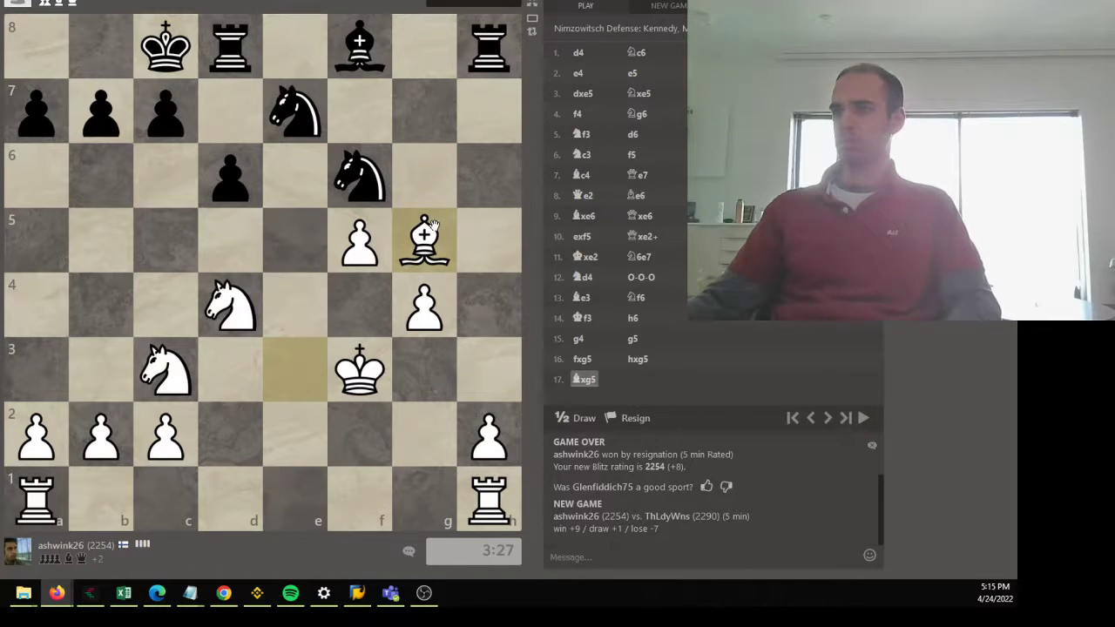
{"action": "left_click_drag", "start_coordinate": [359, 179], "coordinate": [233, 242]}
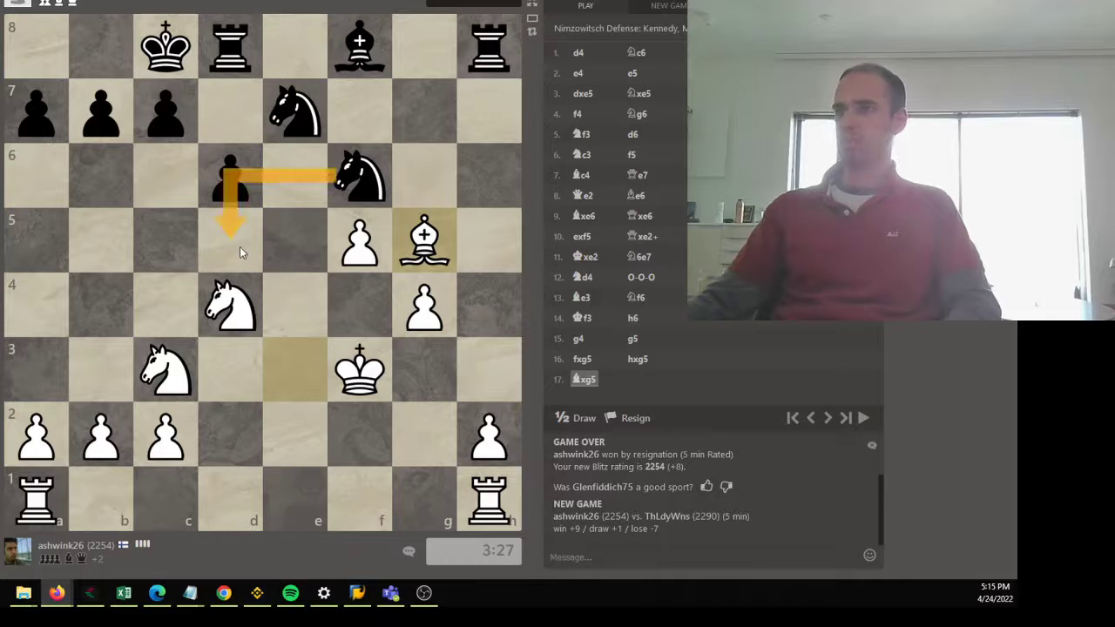
{"action": "right_click", "coordinate": [240, 247]}
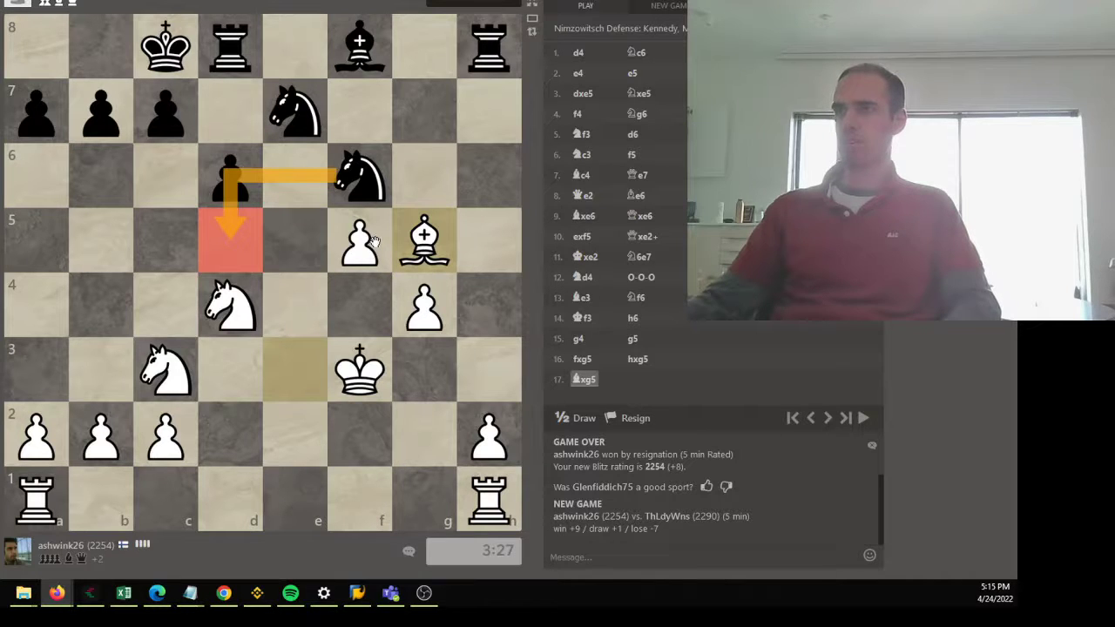
{"action": "left_click", "coordinate": [381, 281]}
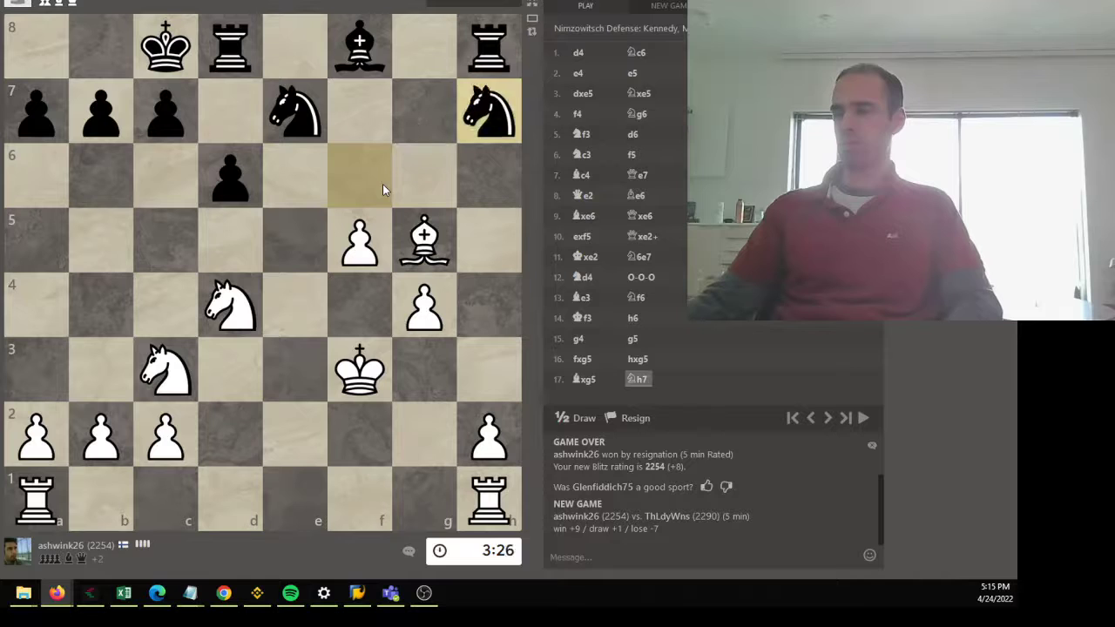
{"action": "mouse_move", "coordinate": [488, 387]}
{"action": "left_mouse_down"}
{"action": "mouse_move", "coordinate": [488, 318]}
{"action": "mouse_move", "coordinate": [426, 244]}
{"action": "left_mouse_up"}
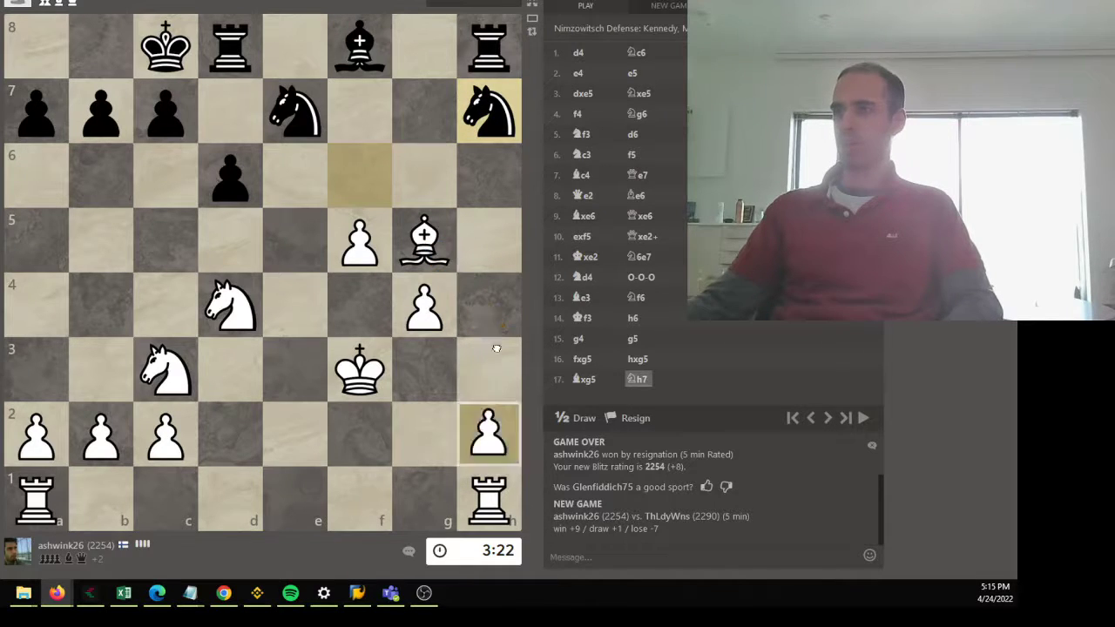
Play h4, Ne6 and hxg5, then shift the a1 rook to h1.
{"action": "left_click_drag", "start_coordinate": [487, 436], "coordinate": [488, 304]}
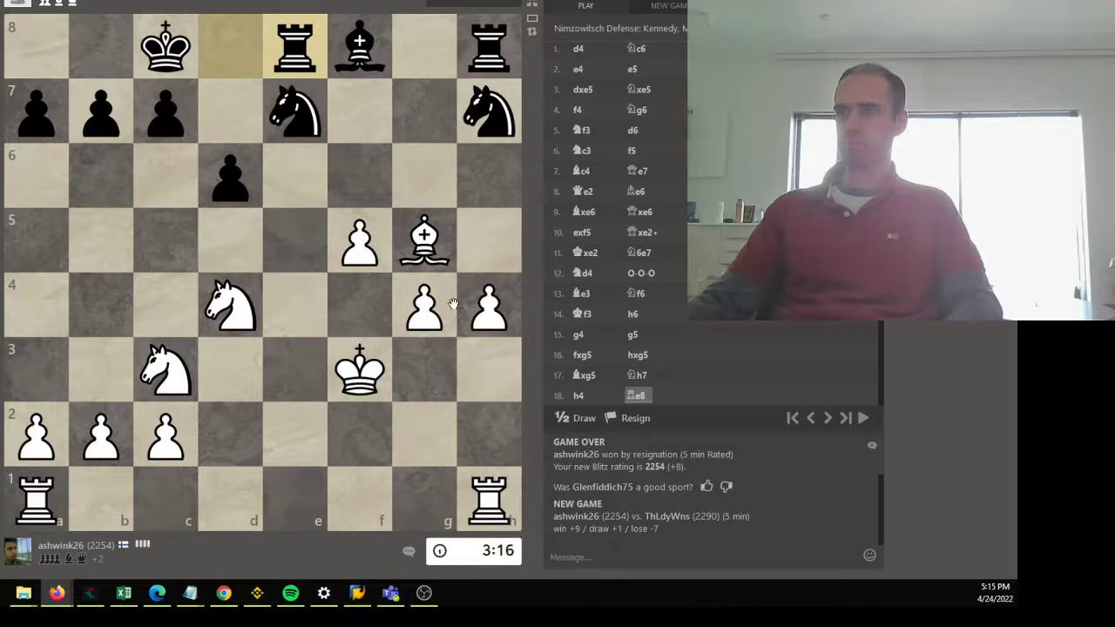
{"action": "left_click_drag", "start_coordinate": [230, 304], "coordinate": [296, 179]}
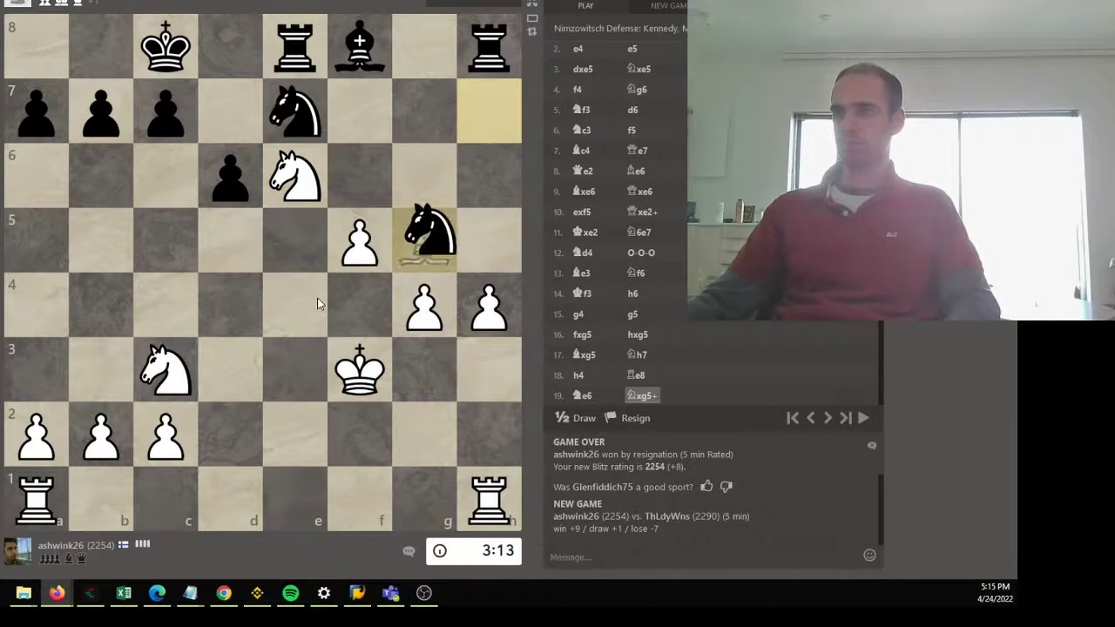
{"action": "left_click_drag", "start_coordinate": [486, 305], "coordinate": [425, 239]}
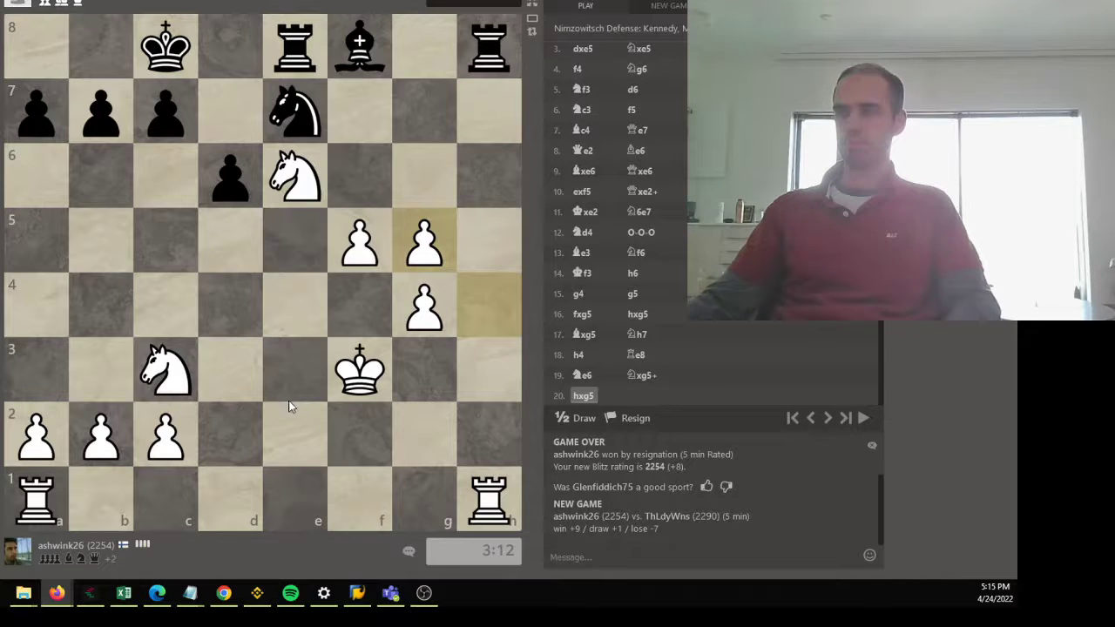
{"action": "left_click_drag", "start_coordinate": [36, 498], "coordinate": [480, 504]}
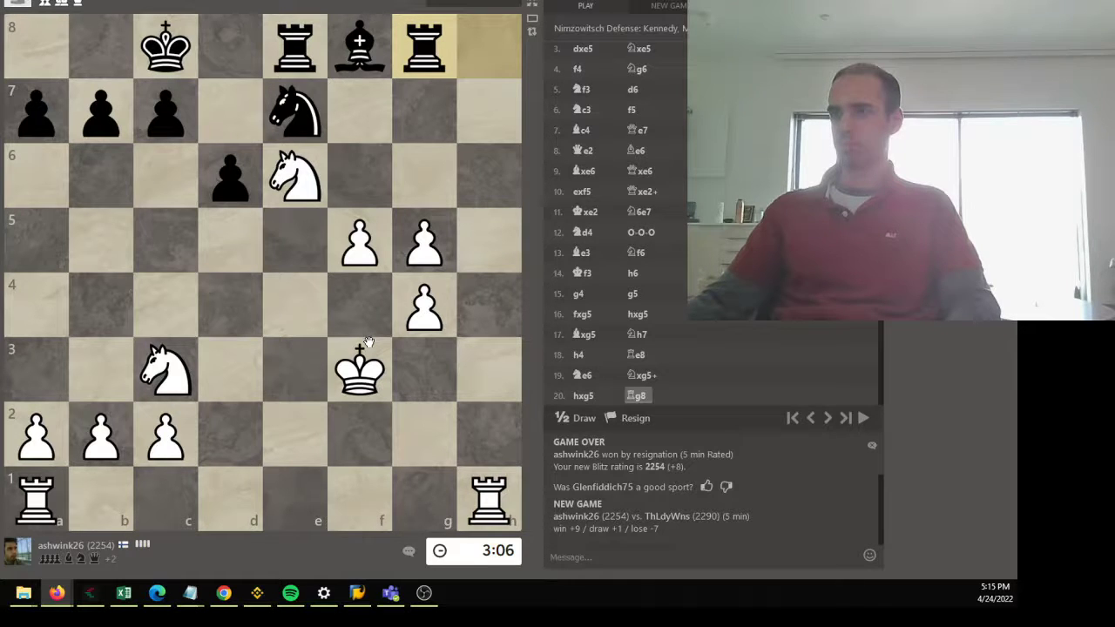
Play Ne4, then mark f6, g5 and Black's e8 and g8 rooks.
{"action": "mouse_move", "coordinate": [167, 368]}
{"action": "left_mouse_down"}
{"action": "mouse_move", "coordinate": [295, 305]}
{"action": "mouse_move", "coordinate": [361, 178]}
{"action": "left_mouse_up"}
{"action": "right_click", "coordinate": [424, 234]}
{"action": "right_click", "coordinate": [360, 178]}
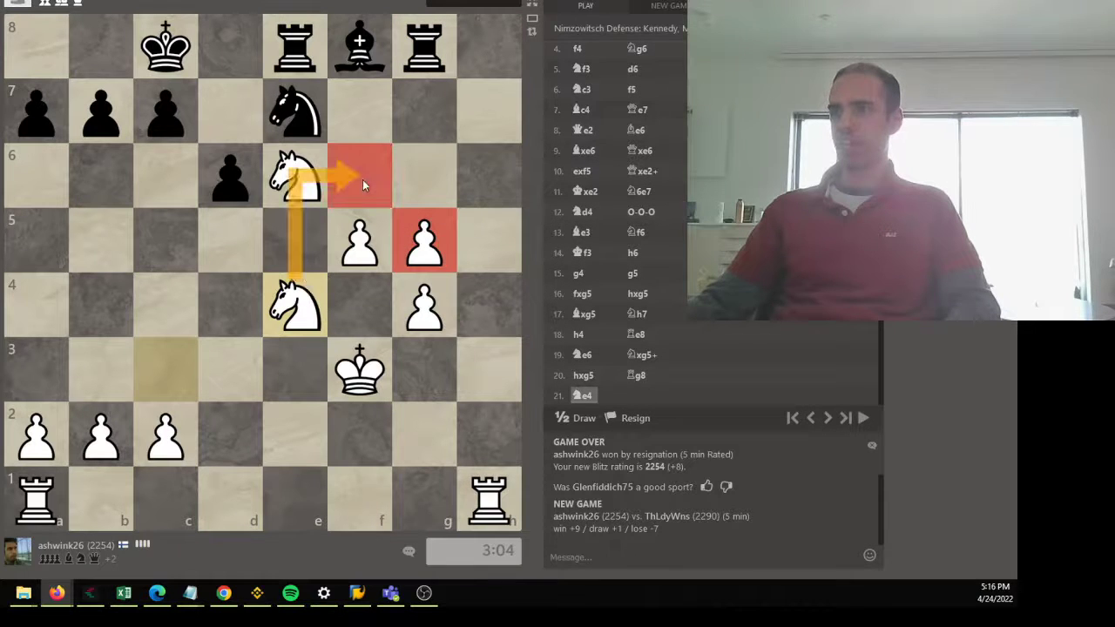
{"action": "left_click", "coordinate": [376, 166]}
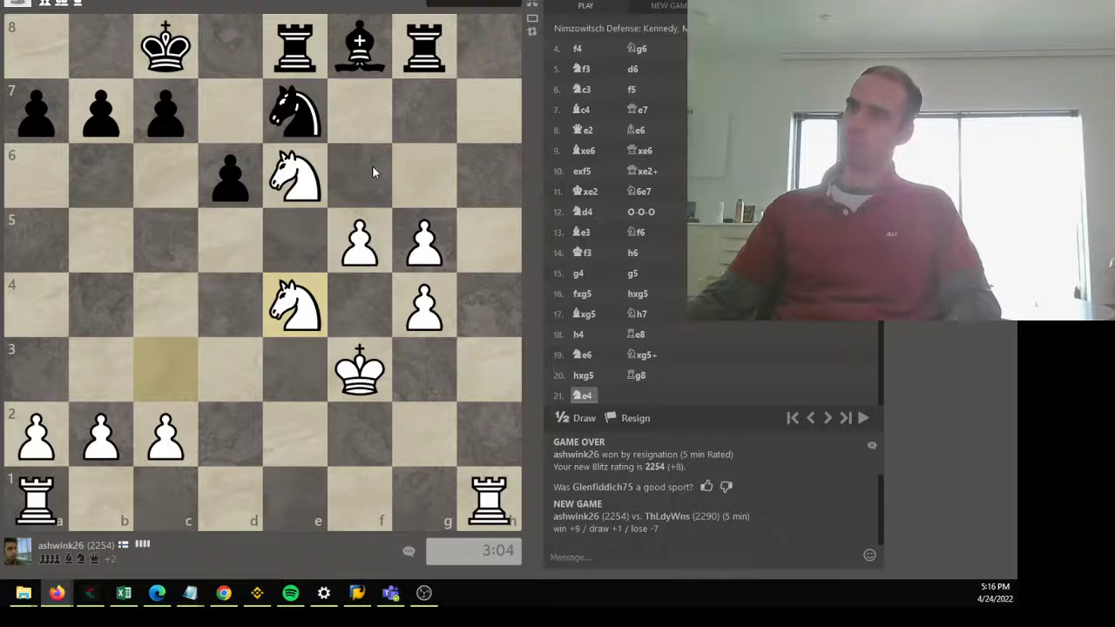
{"action": "right_click", "coordinate": [294, 48]}
{"action": "right_click", "coordinate": [424, 48]}
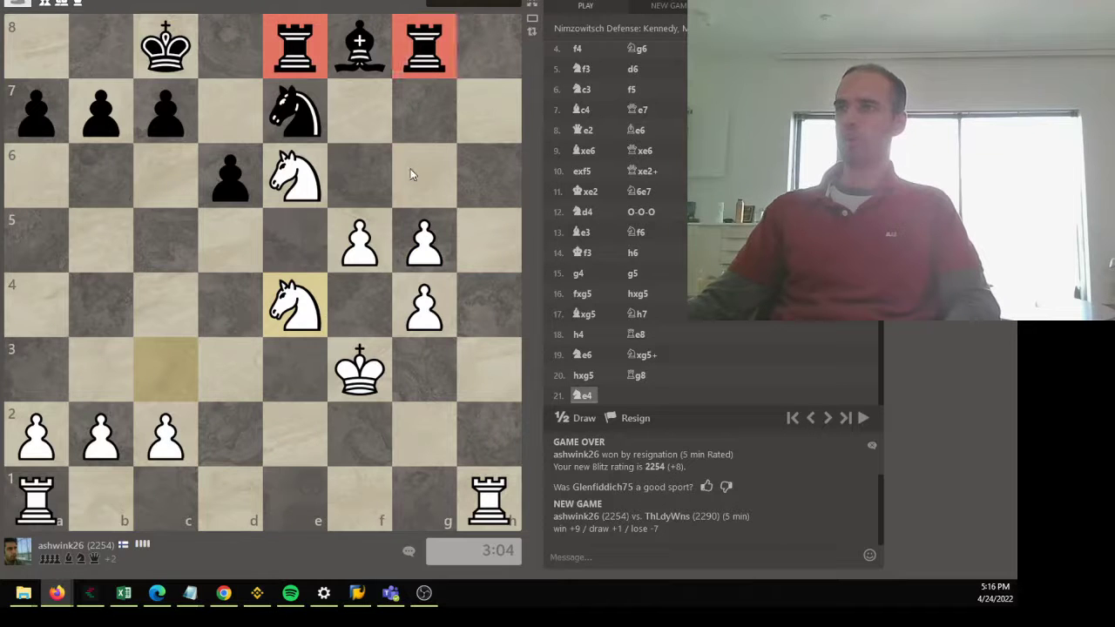
{"action": "left_click", "coordinate": [412, 174]}
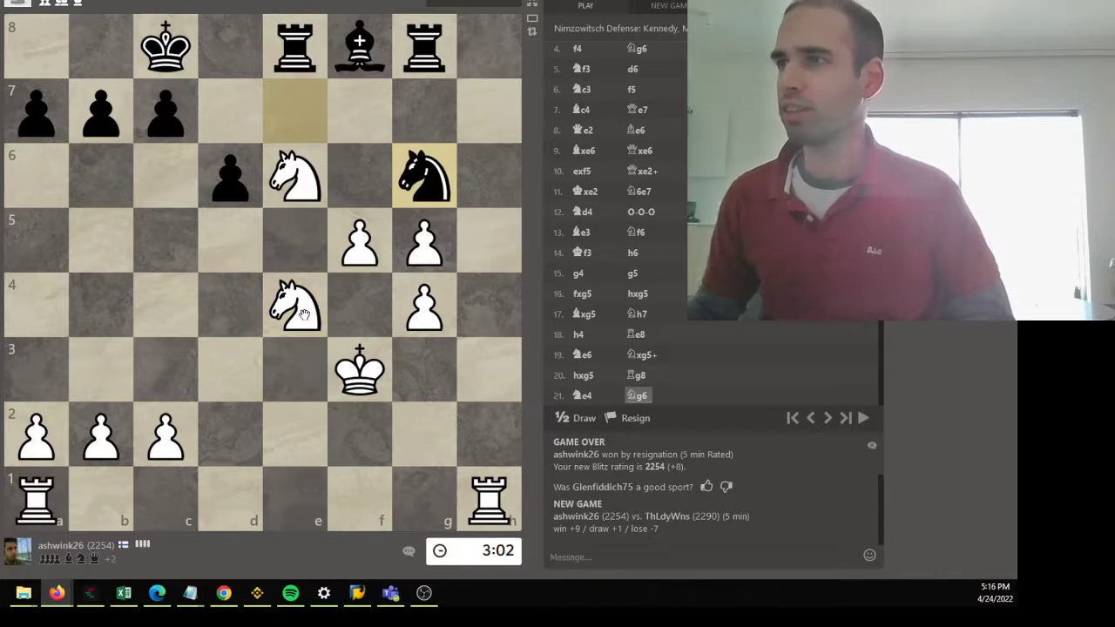
Play Nf6, then recapture Black's rook on e6 with fxe6.
{"action": "left_click_drag", "start_coordinate": [301, 309], "coordinate": [359, 178]}
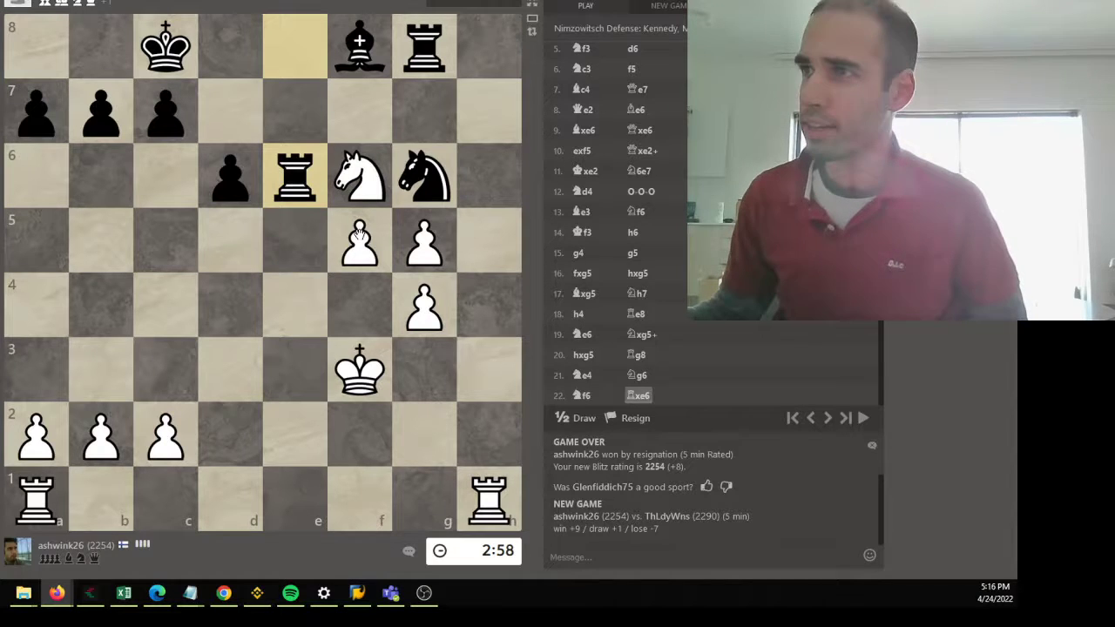
{"action": "left_click", "coordinate": [360, 239]}
{"action": "left_click", "coordinate": [297, 178]}
{"action": "left_click_drag", "start_coordinate": [360, 239], "coordinate": [301, 181]}
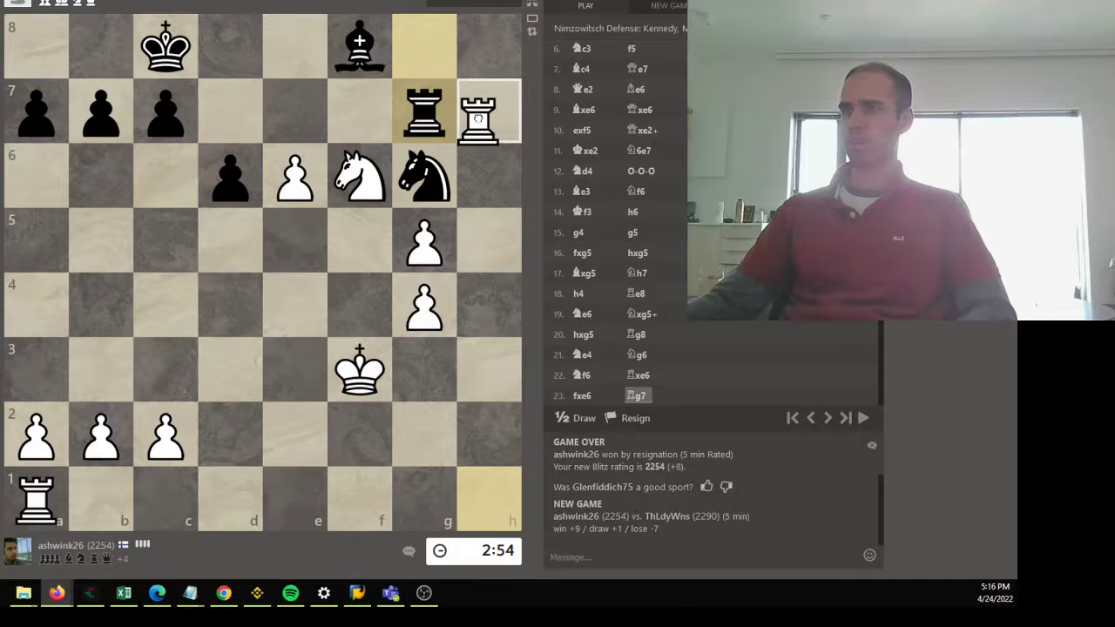
Play Rh7, trade rooks with Rxe7, and bring the a1 rook to h1.
{"action": "left_click_drag", "start_coordinate": [487, 505], "coordinate": [488, 112]}
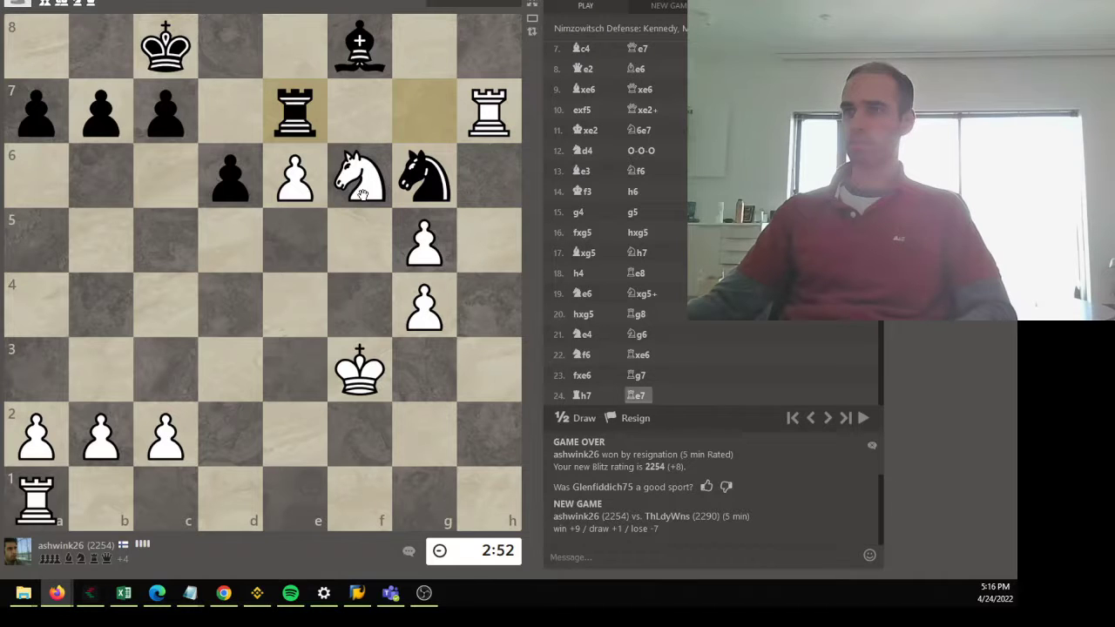
{"action": "left_click_drag", "start_coordinate": [488, 109], "coordinate": [295, 109]}
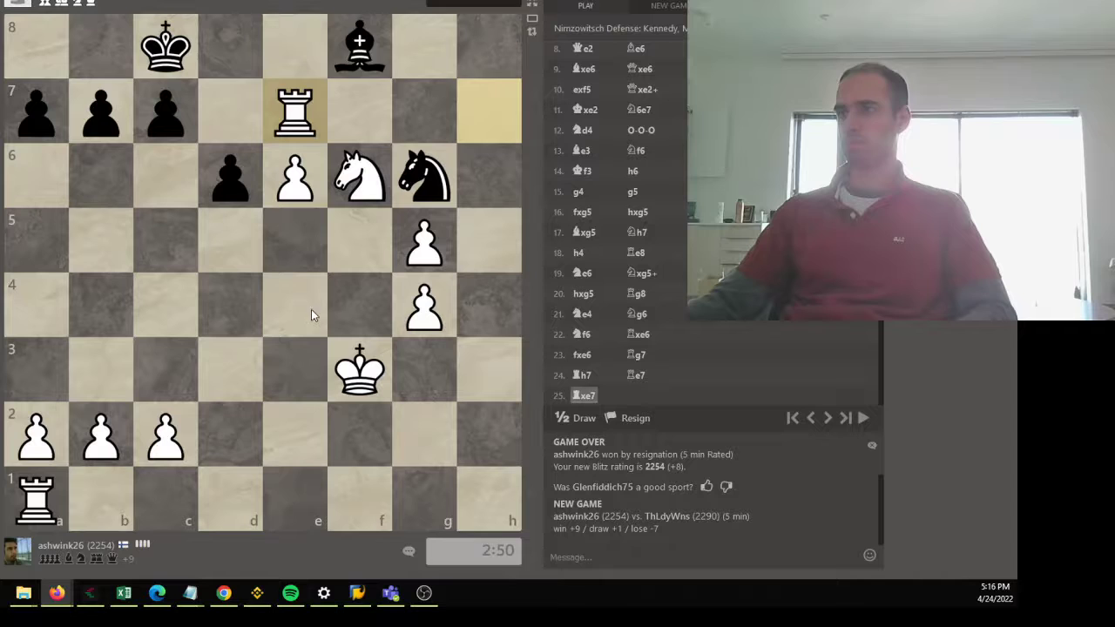
{"action": "left_click_drag", "start_coordinate": [36, 499], "coordinate": [484, 504]}
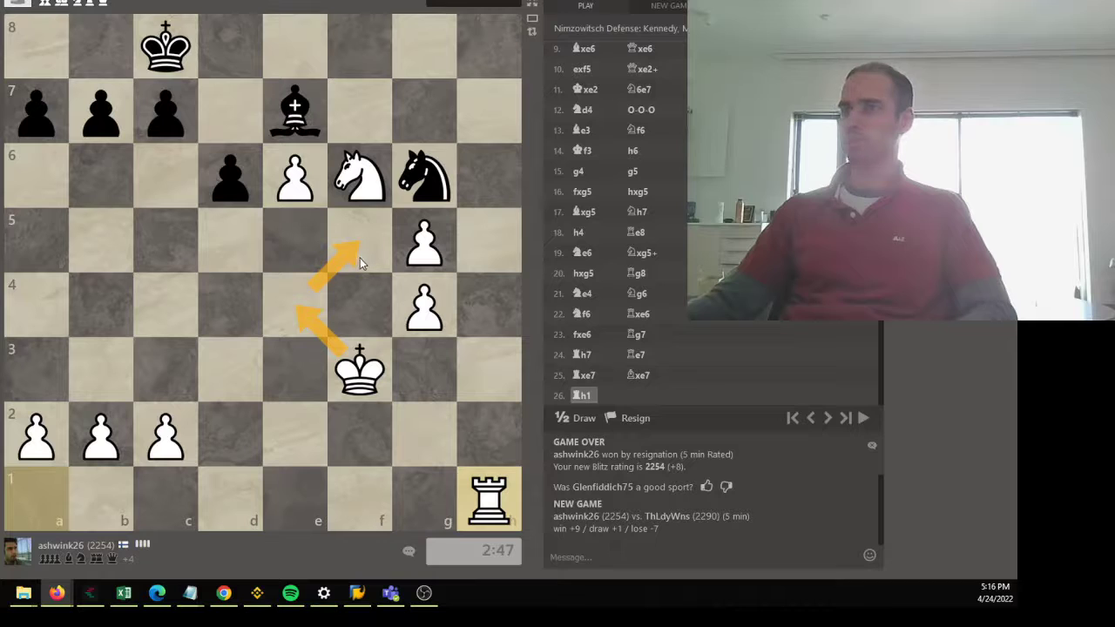
Play Ke4, Kf5 and Nh7, then close the You Won card showing 2263.
{"action": "left_click_drag", "start_coordinate": [358, 366], "coordinate": [296, 305]}
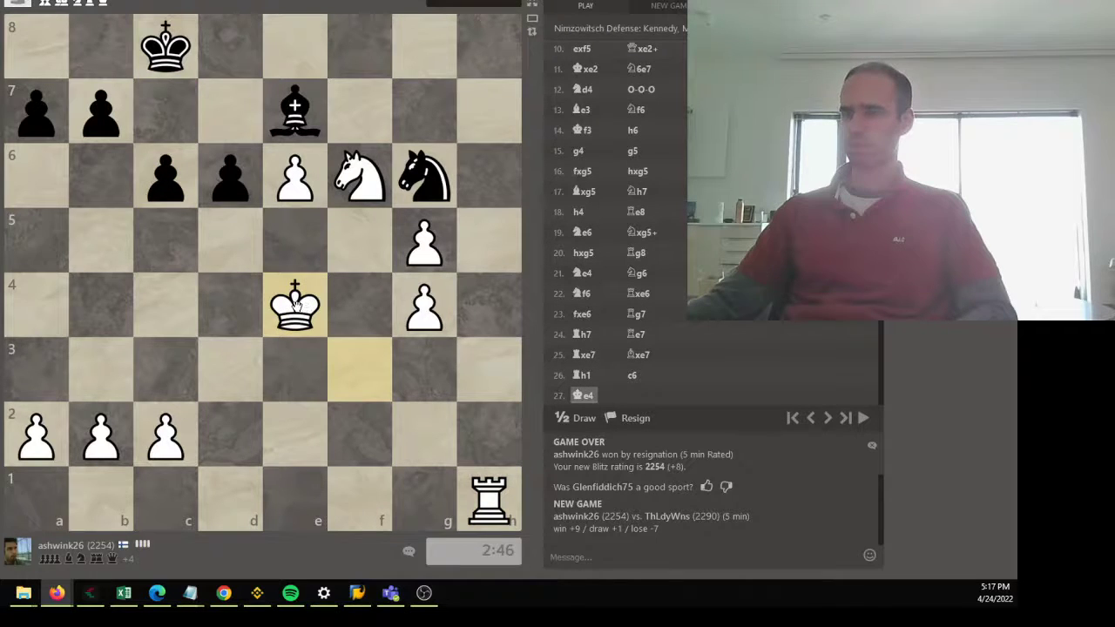
{"action": "left_click_drag", "start_coordinate": [296, 303], "coordinate": [358, 244]}
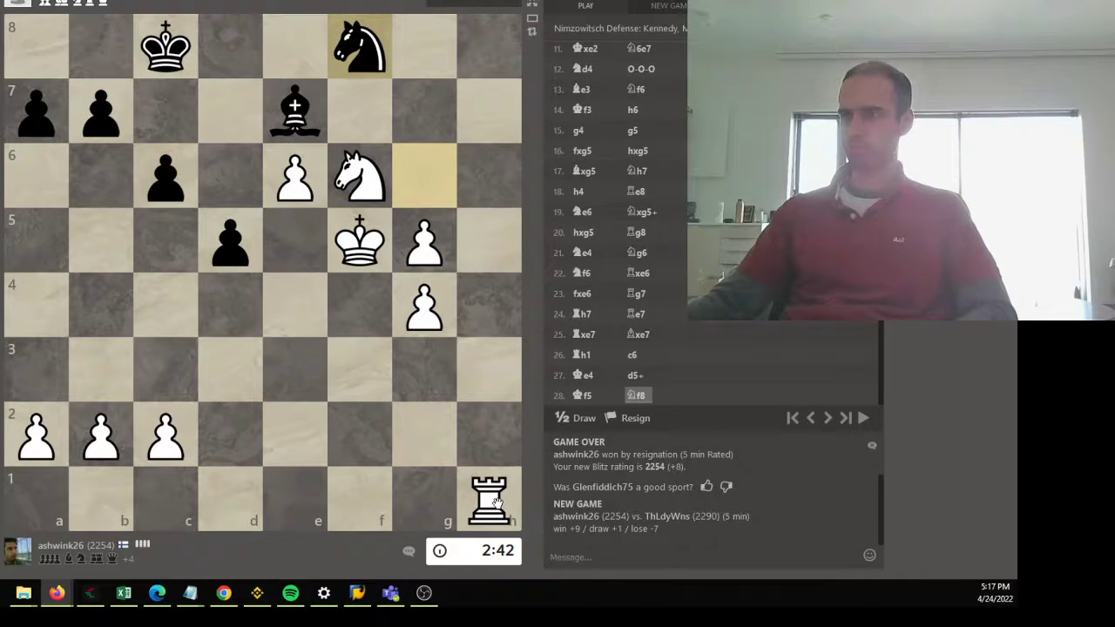
{"action": "left_click_drag", "start_coordinate": [359, 174], "coordinate": [488, 111]}
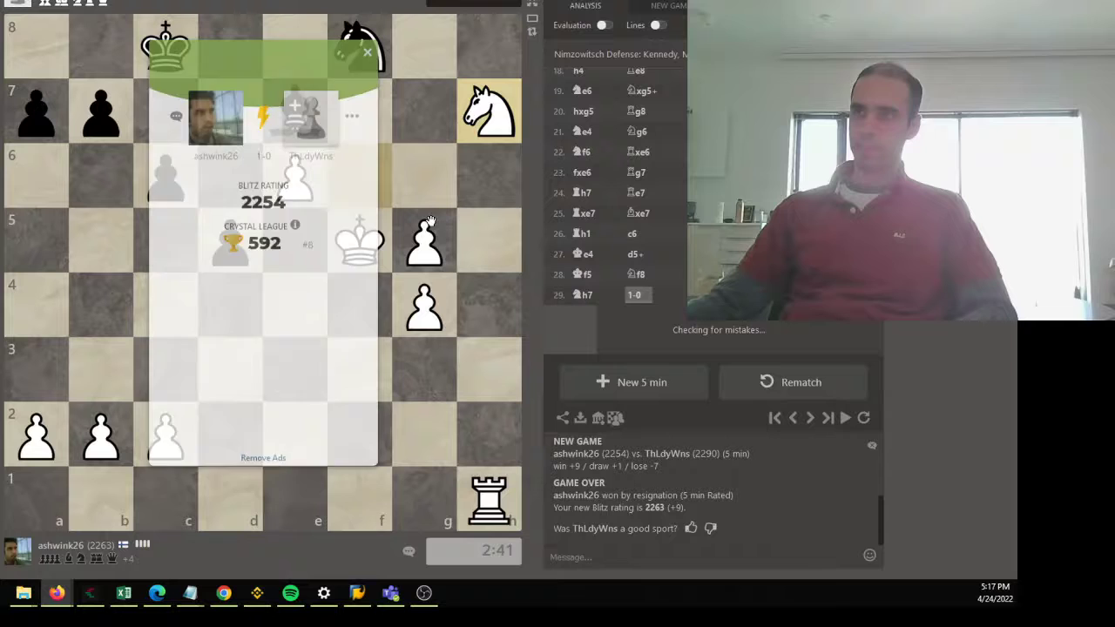
{"action": "left_click", "coordinate": [368, 72]}
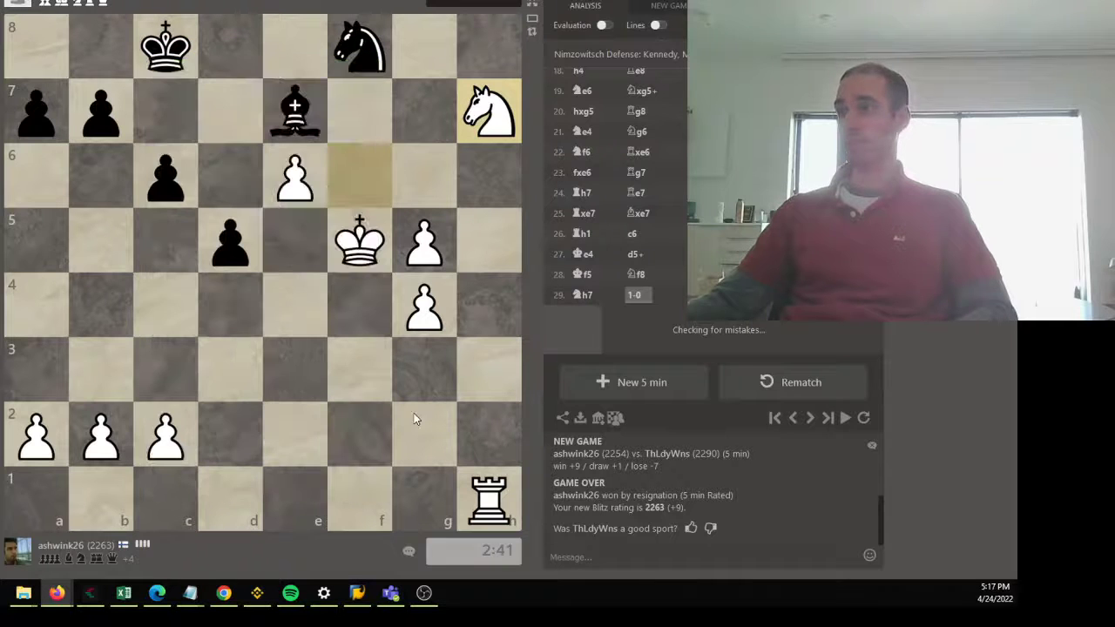